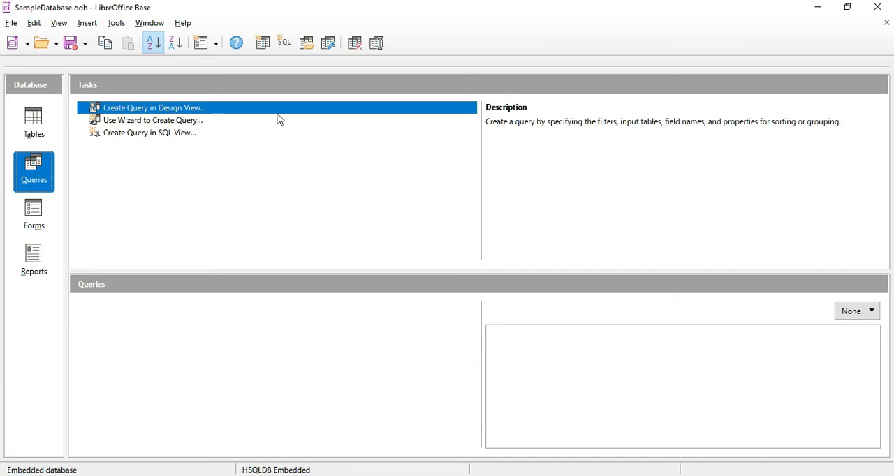
Check which tables the database contains, and start the Query Wizard to create a query.
left_click(34, 124)
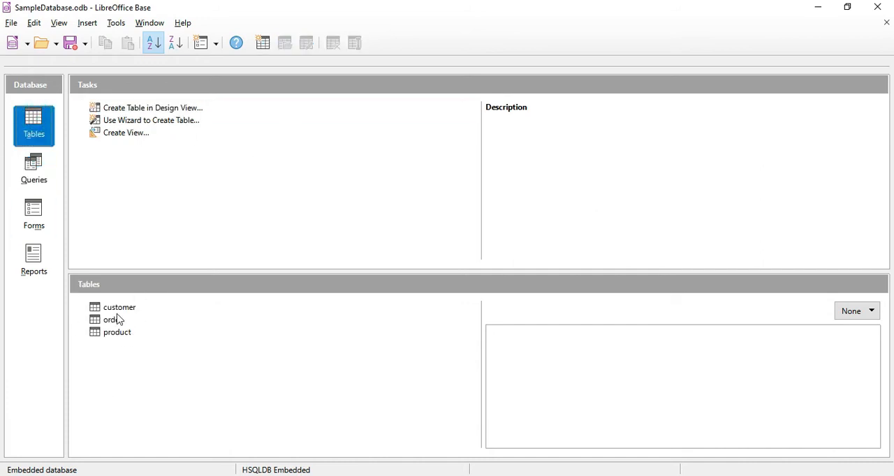
left_click(38, 178)
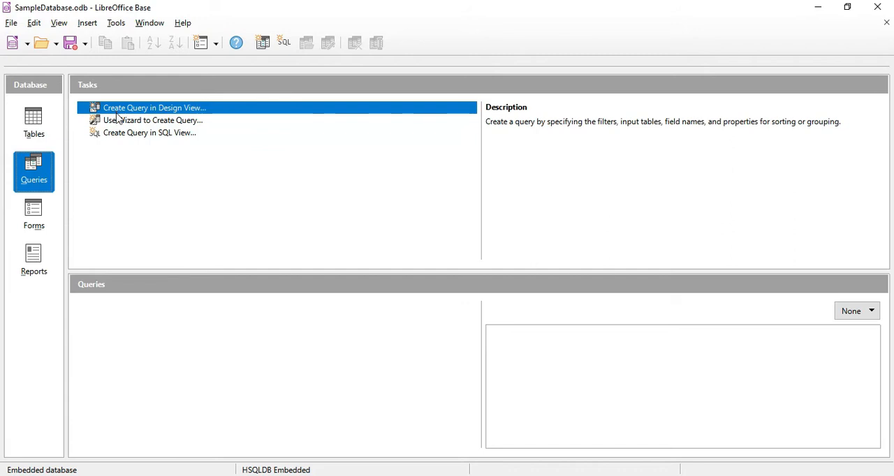
left_click(163, 121)
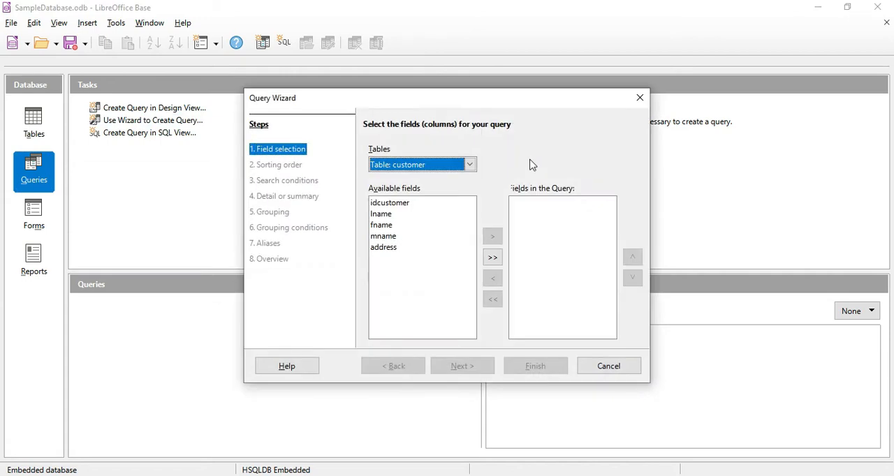
Examine the fields available in the customer, order and product tables.
left_click(471, 165)
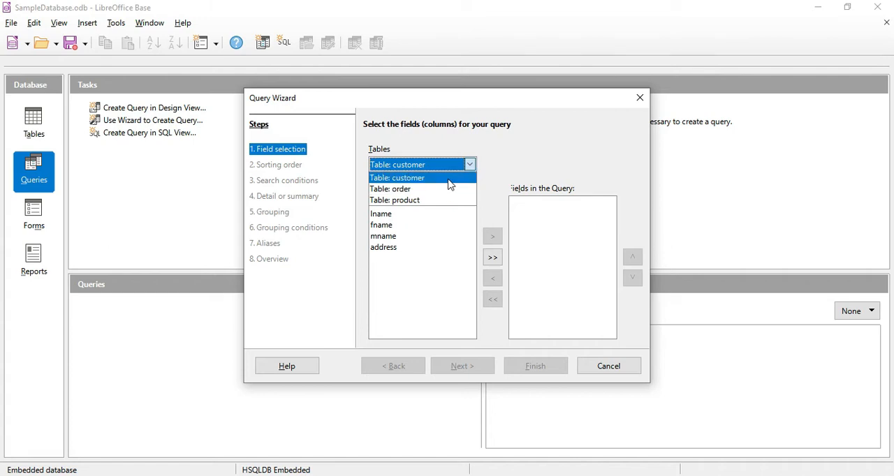
left_click(449, 179)
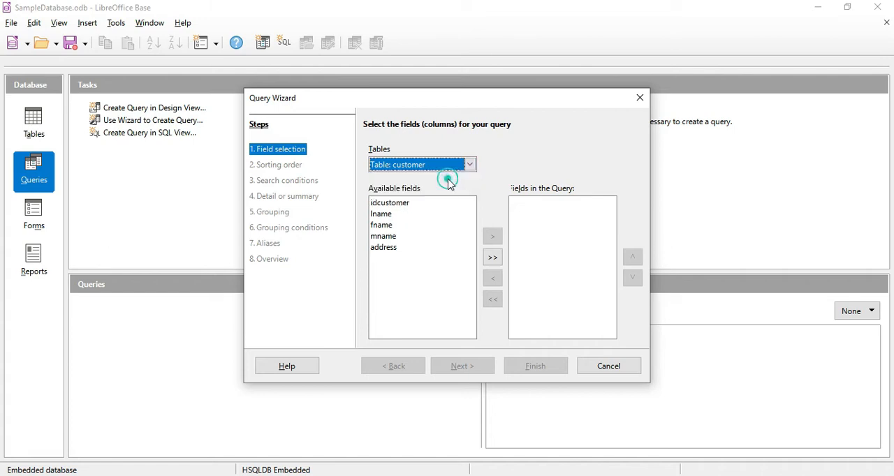
left_click(396, 214)
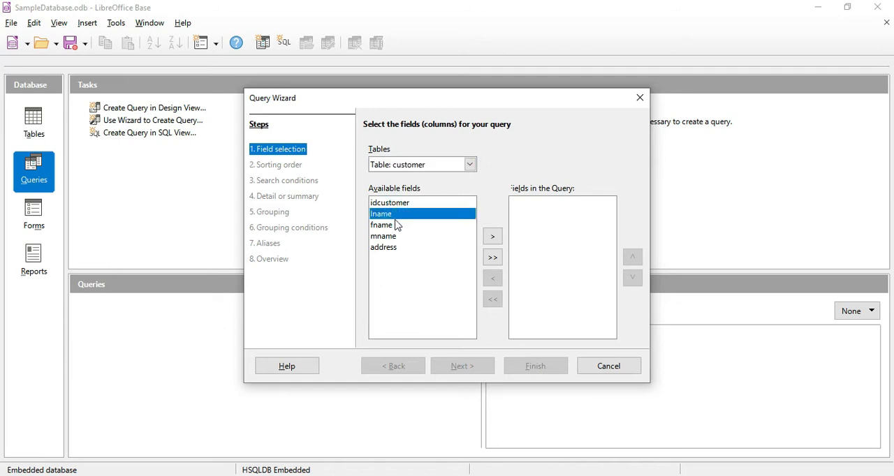
left_click(396, 224)
left_click(396, 236)
left_click(399, 248)
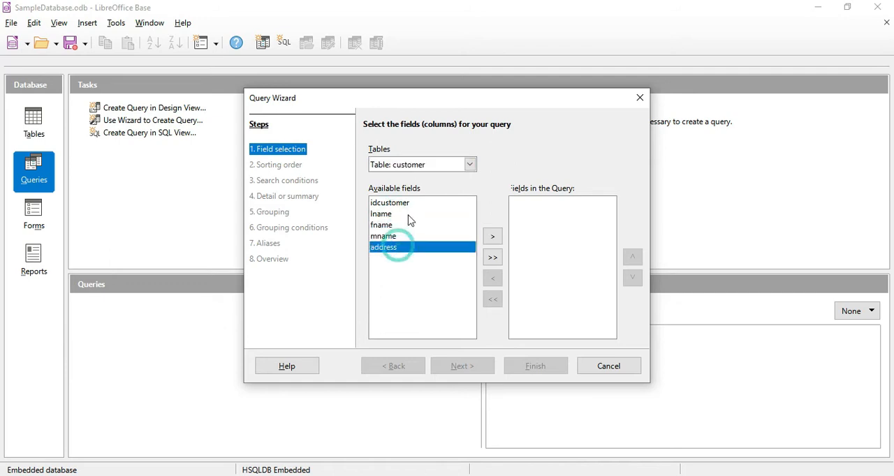
left_click(470, 164)
left_click(430, 190)
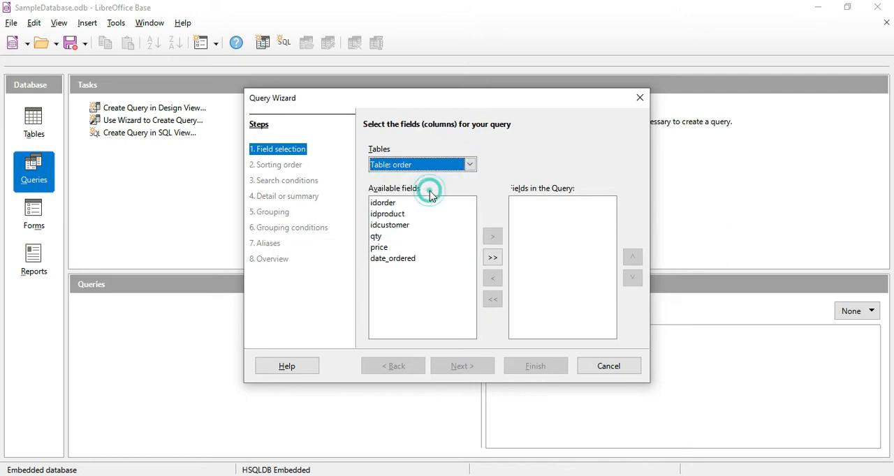
left_click(401, 202)
left_click(400, 214)
left_click(395, 236)
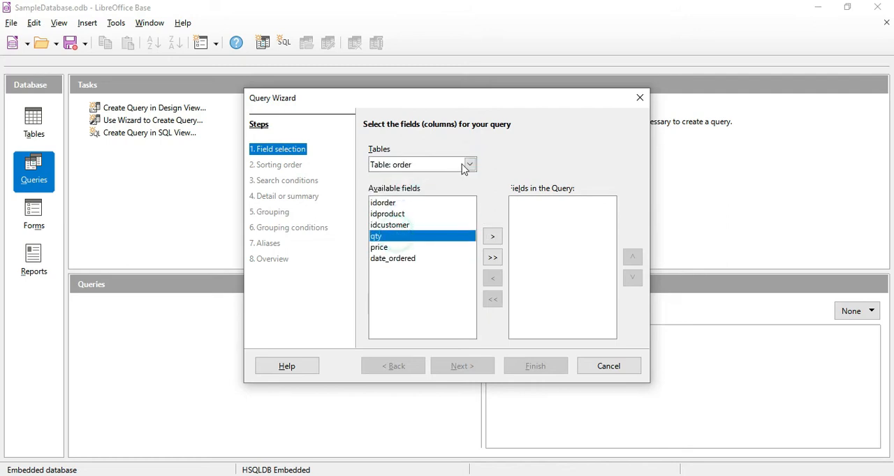
left_click(470, 165)
left_click(434, 200)
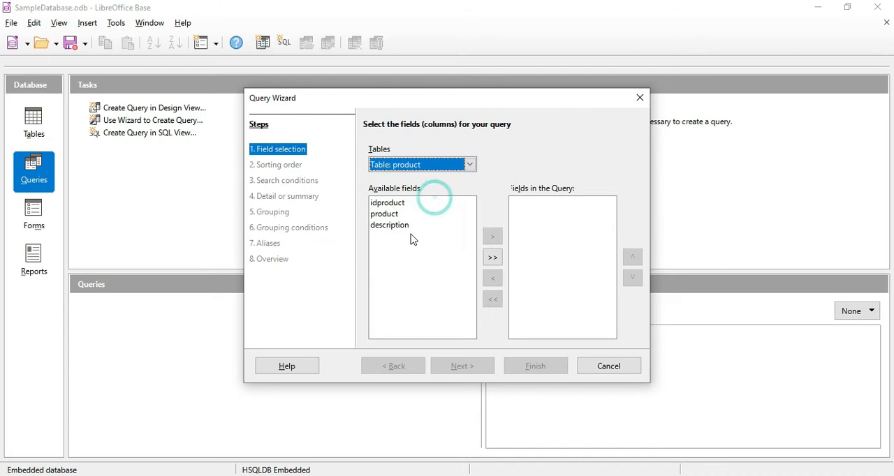
Add the lname, fname, mname and address fields from the customer table to the query.
left_click(470, 164)
left_click(437, 177)
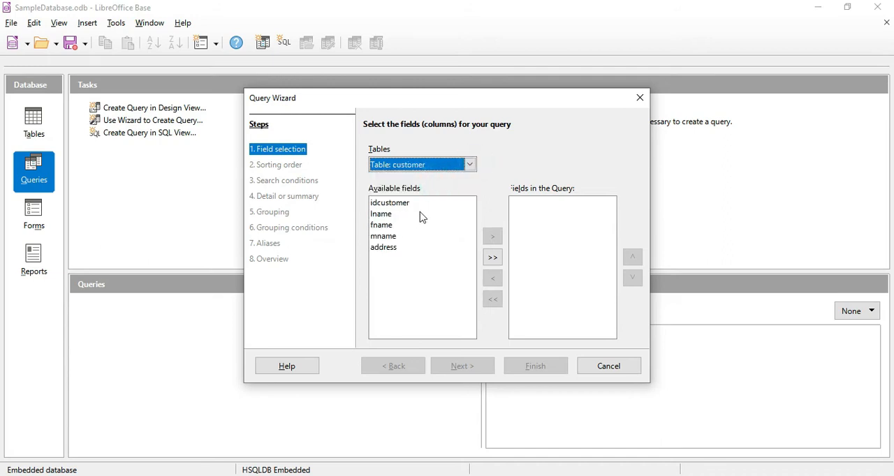
left_click(402, 215)
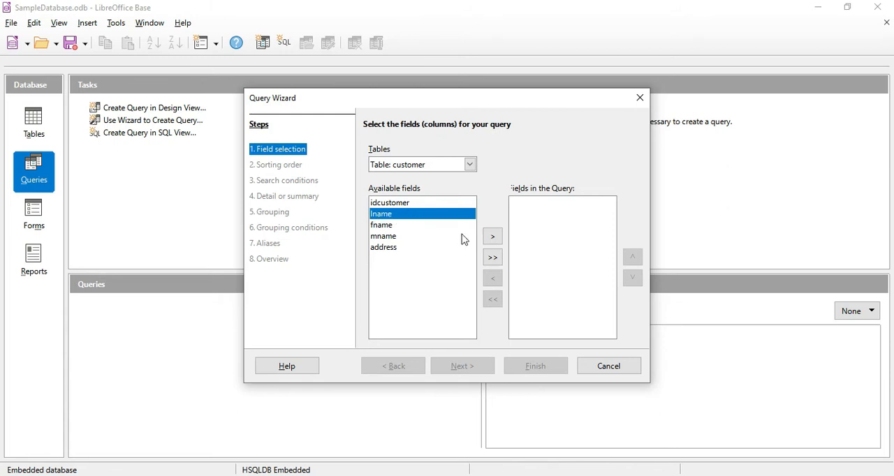
left_click(493, 236)
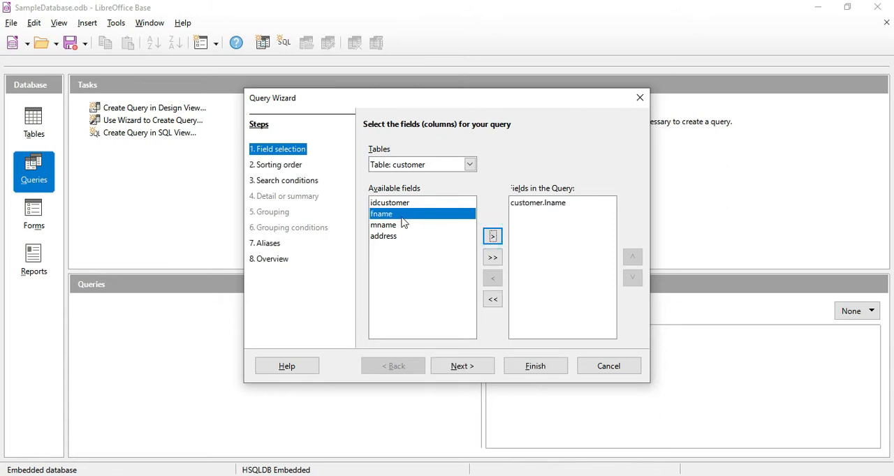
left_click(490, 238)
left_click(492, 237)
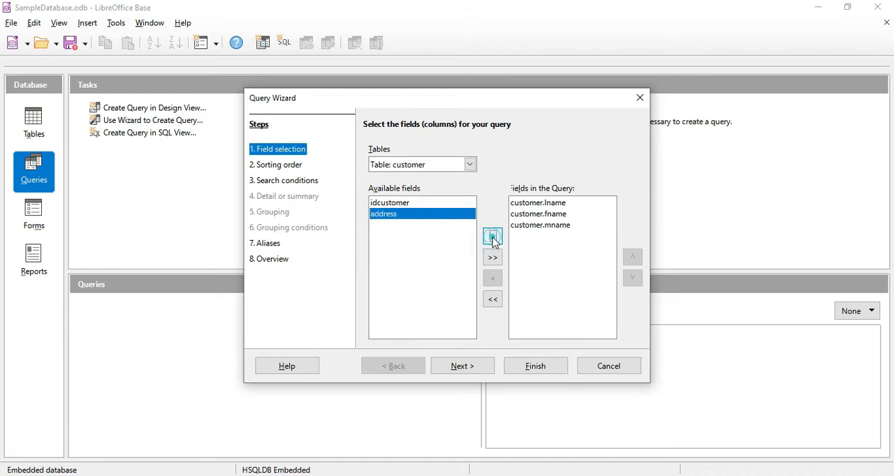
left_click(492, 236)
Add the product and description fields from the product table to the query.
left_click(470, 165)
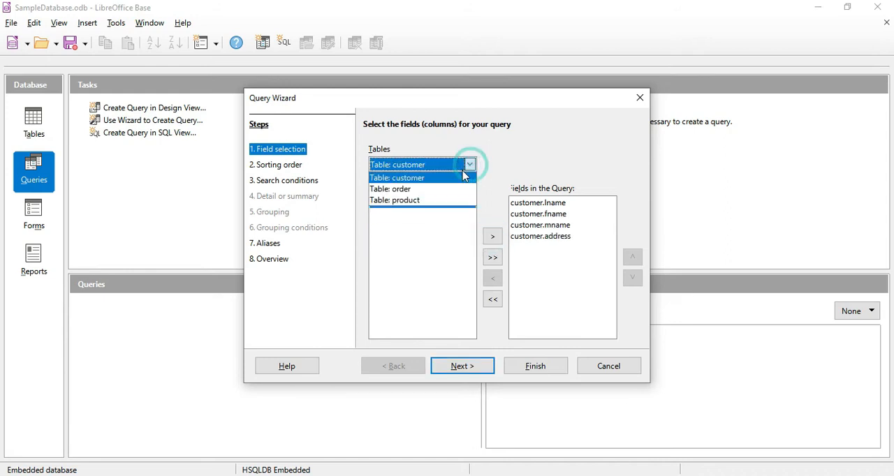
left_click(440, 203)
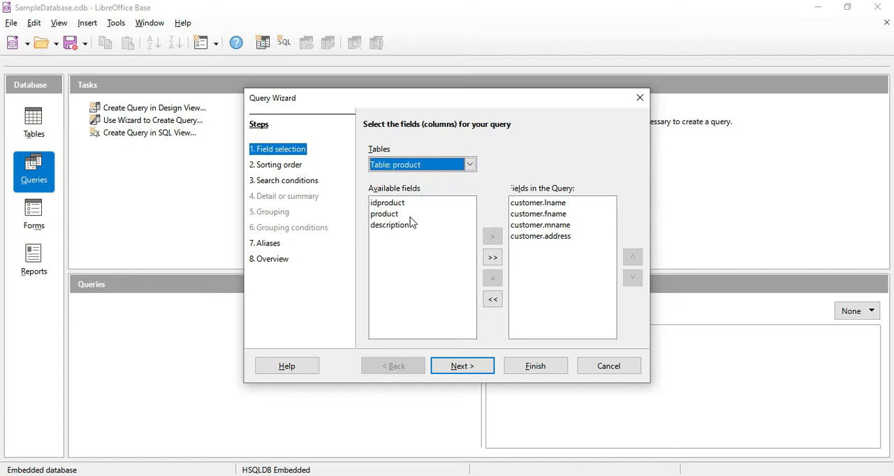
left_click(405, 214)
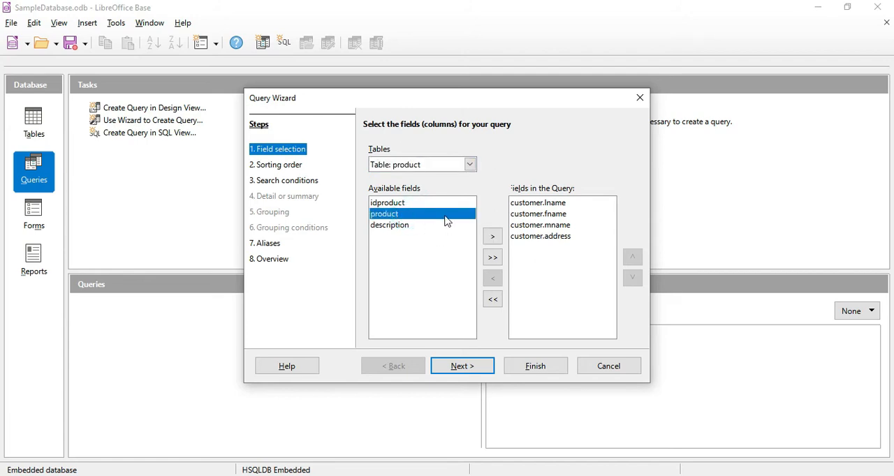
left_click(492, 237)
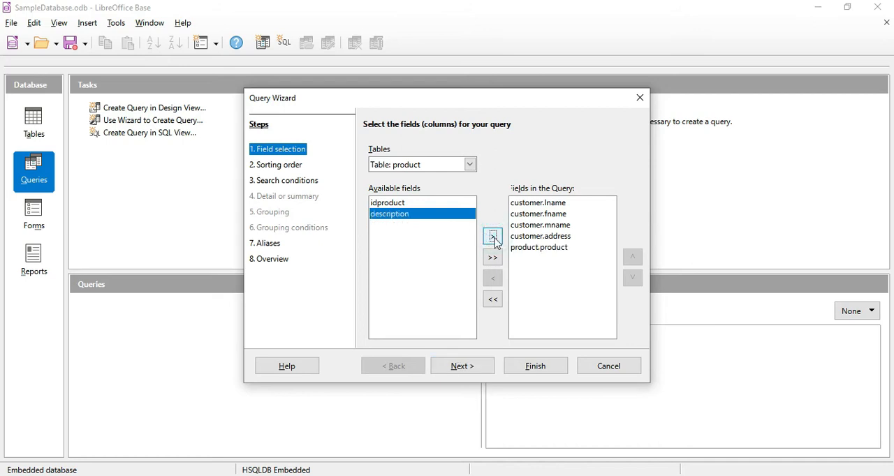
left_click(492, 237)
Add the qty, price and date_ordered fields from the order table and confirm the field selection.
left_click(470, 164)
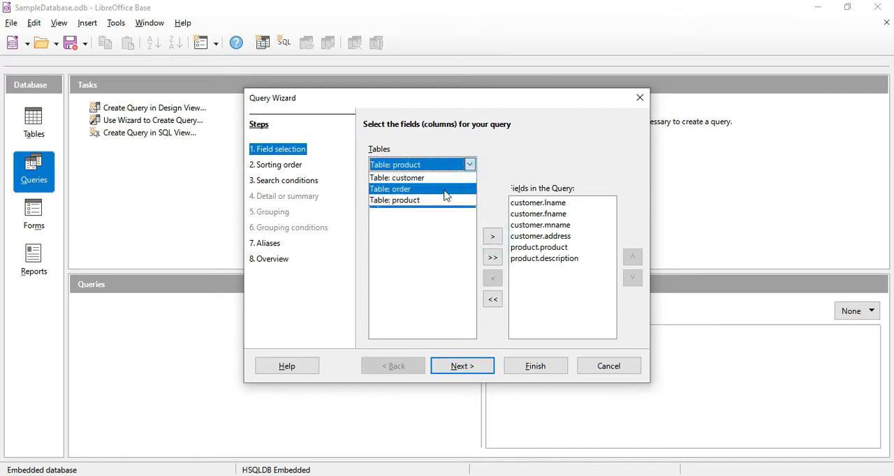
left_click(445, 188)
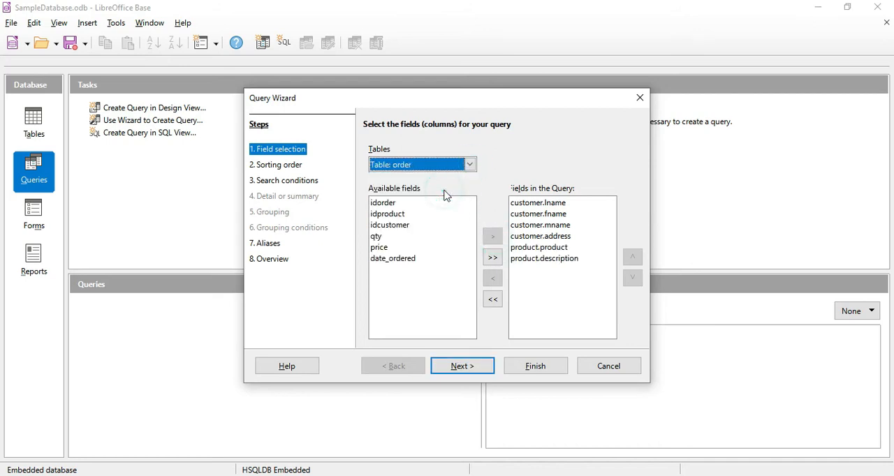
left_click(399, 237)
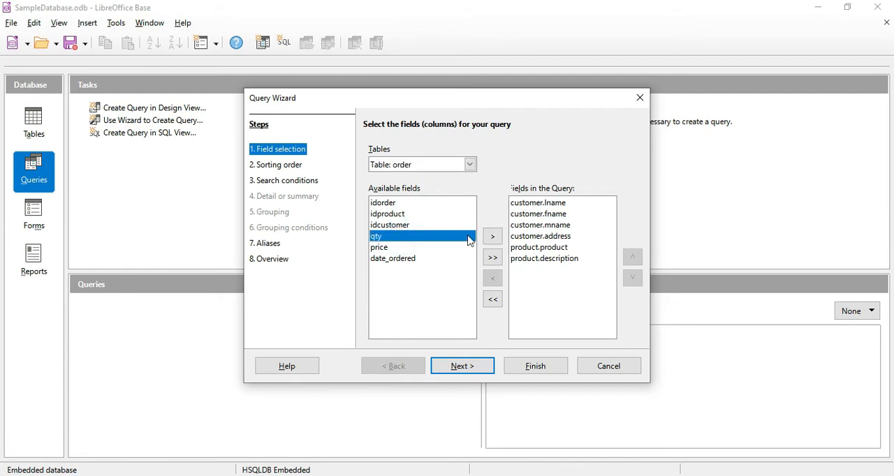
left_click(492, 237)
left_click(493, 237)
left_click(493, 237)
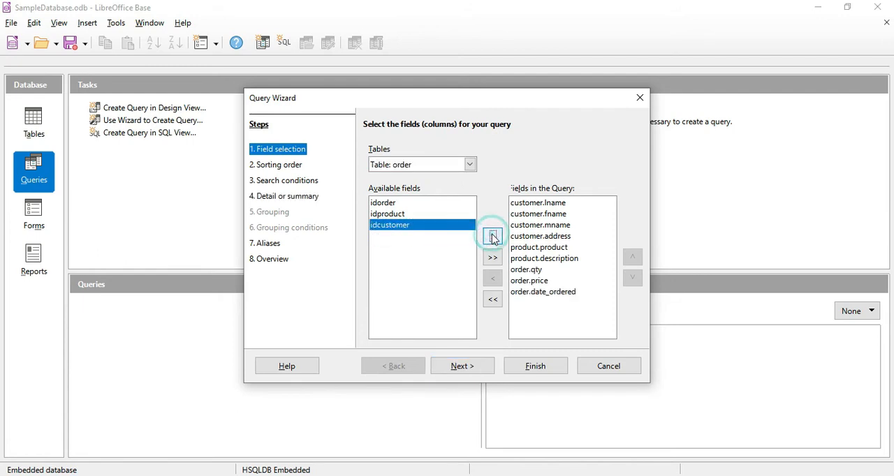
left_click(470, 367)
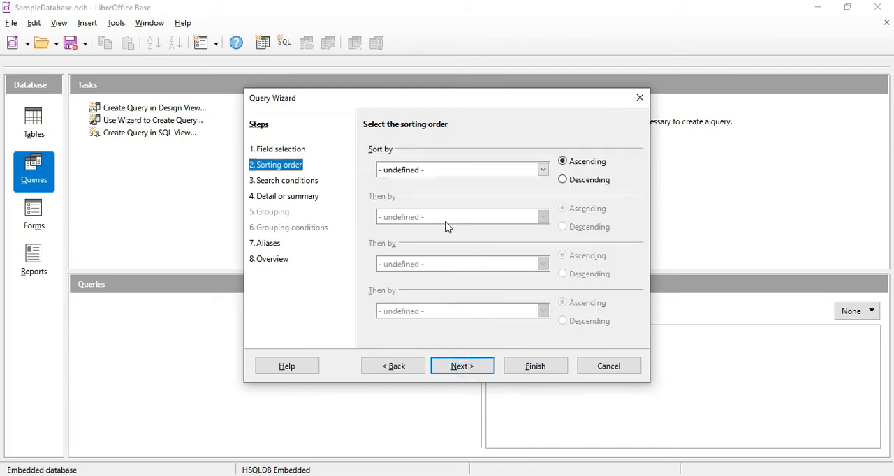
Sort the query by customer.lname and then by customer.fname, both ascending.
left_click(542, 169)
left_click(484, 199)
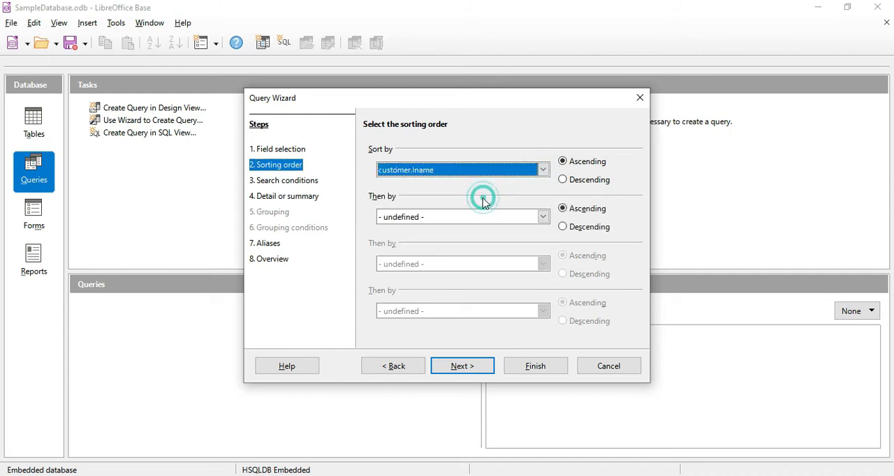
left_click(543, 217)
left_click(487, 254)
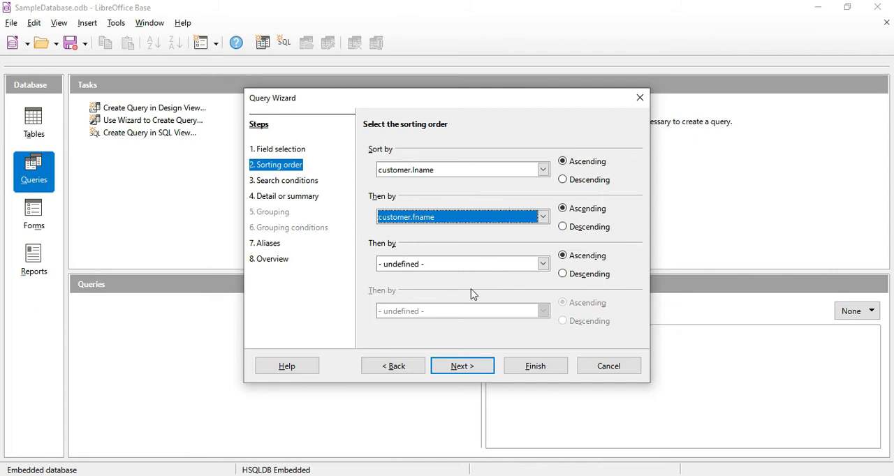
left_click(463, 368)
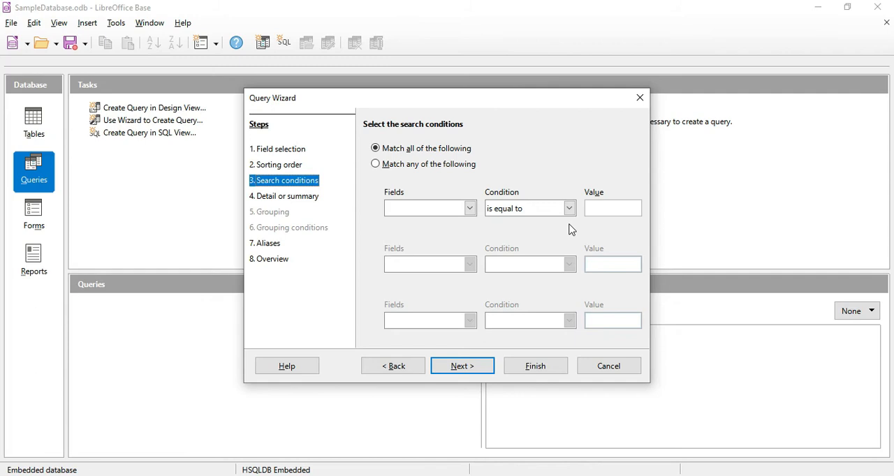
Keep the default search conditions, detailed query type and aliases, and create the query with the Modify Query option.
left_click(461, 366)
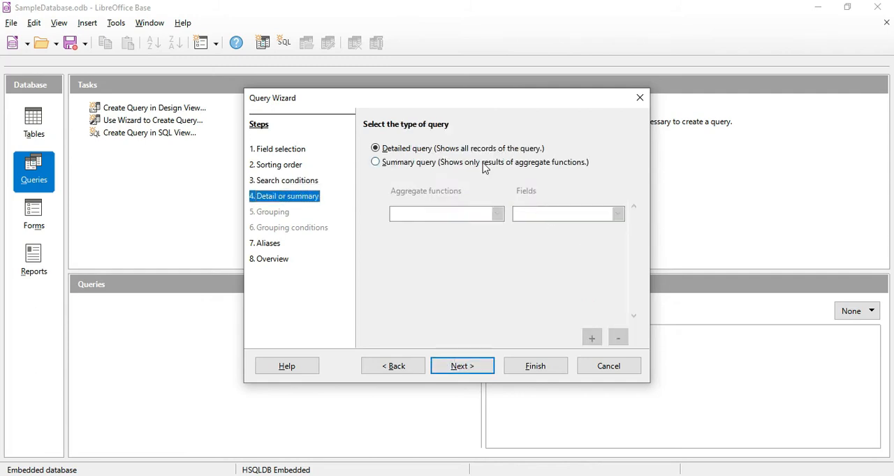
left_click(466, 366)
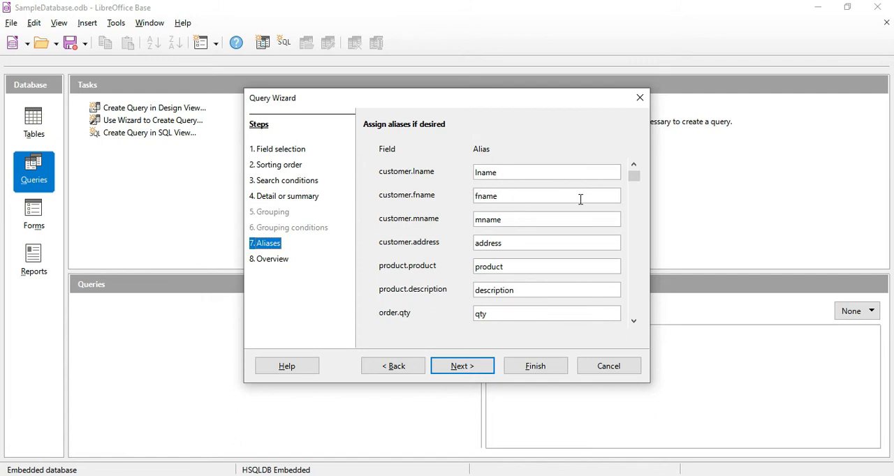
left_click_drag(633, 176, 621, 311)
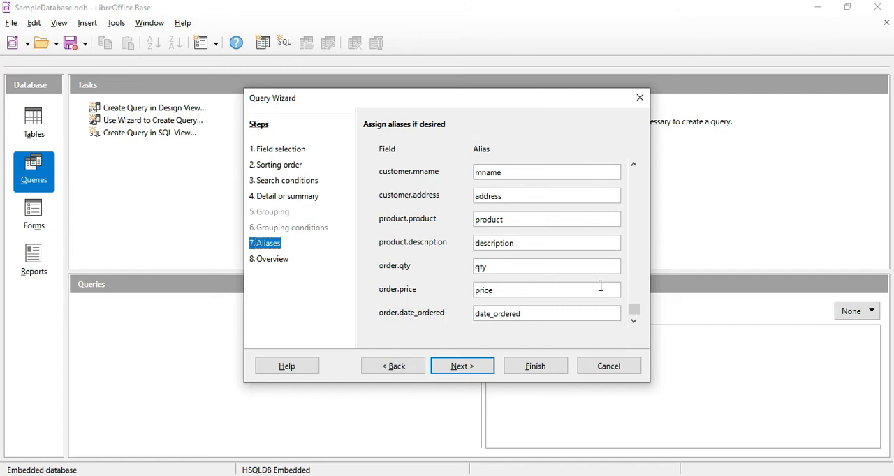
left_click(462, 366)
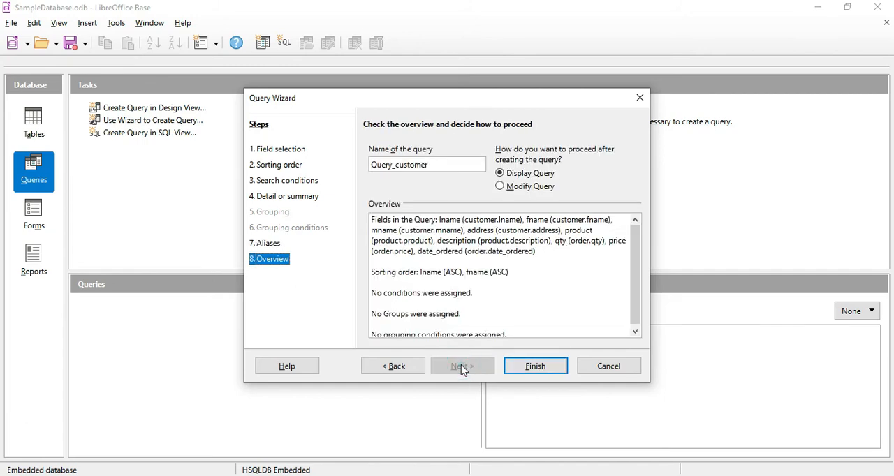
left_click(520, 187)
left_click(532, 373)
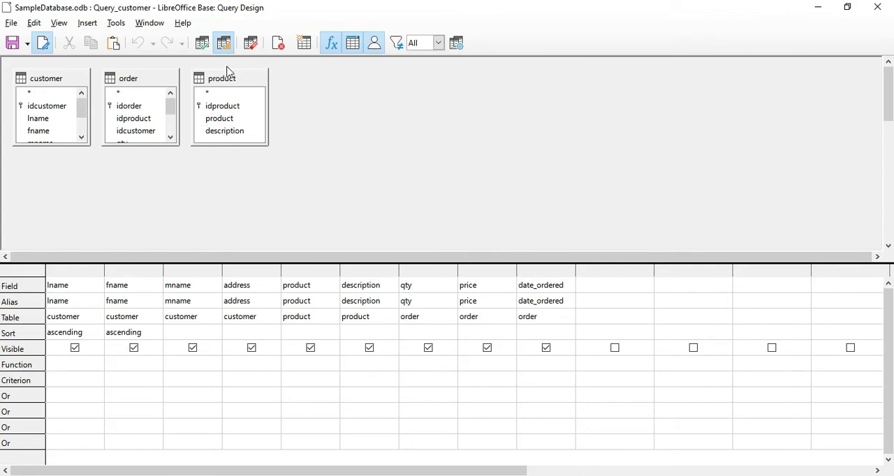
Spread the customer, order and product tables apart in a row in the query design area.
left_click_drag(222, 78, 305, 74)
left_click_drag(164, 76, 226, 82)
left_click_drag(312, 76, 332, 90)
left_click_drag(70, 75, 84, 88)
left_click_drag(174, 81, 187, 82)
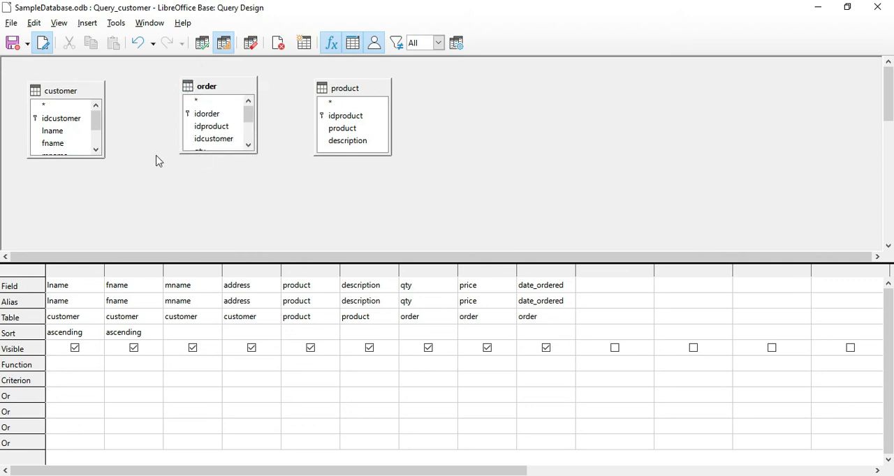
left_click_drag(321, 87, 354, 93)
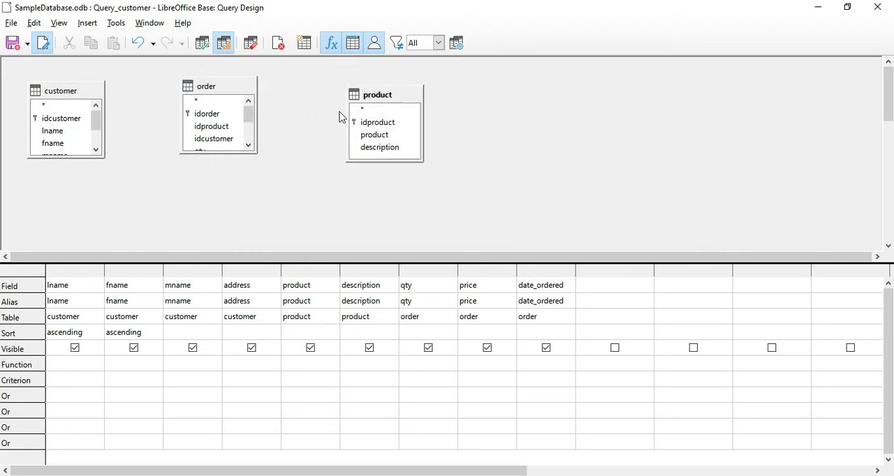
Join customer.idcustomer to order.idcustomer and product.idproduct to order.idproduct in the query design.
left_click(65, 122)
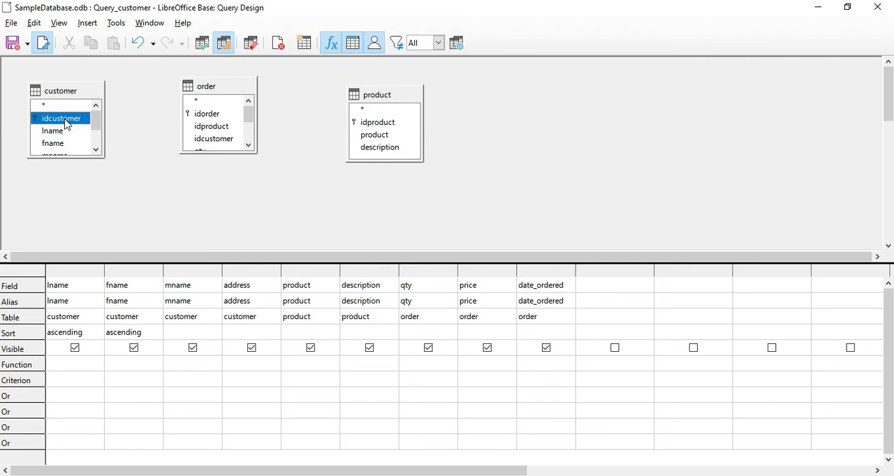
left_click_drag(66, 125, 203, 144)
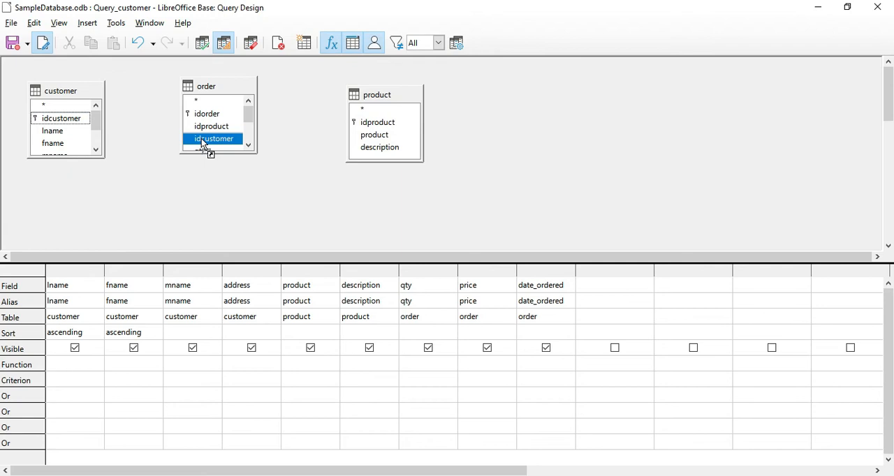
left_click_drag(203, 145, 203, 145)
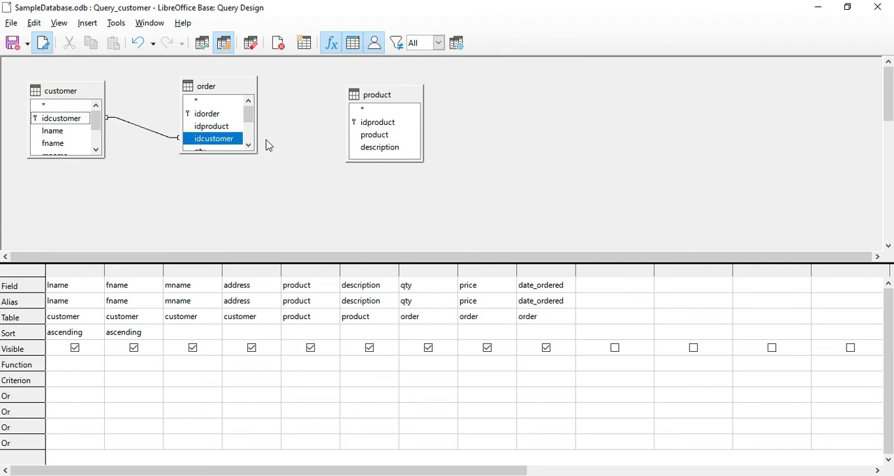
left_click(376, 124)
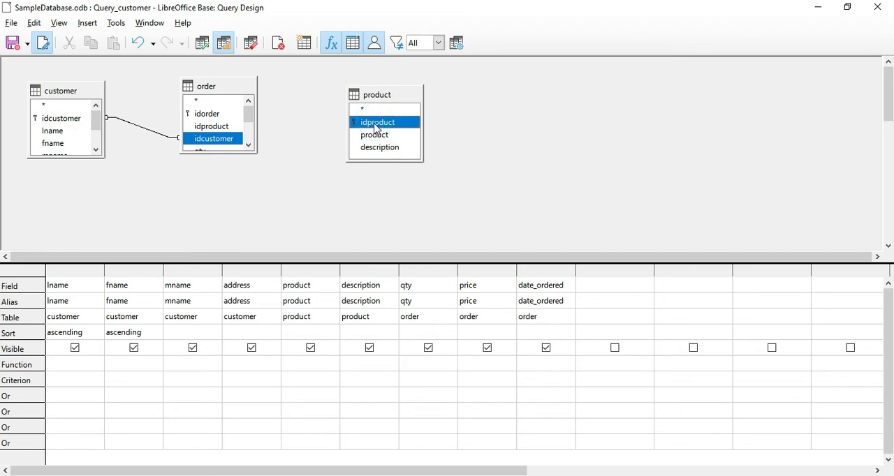
left_click_drag(376, 128, 216, 136)
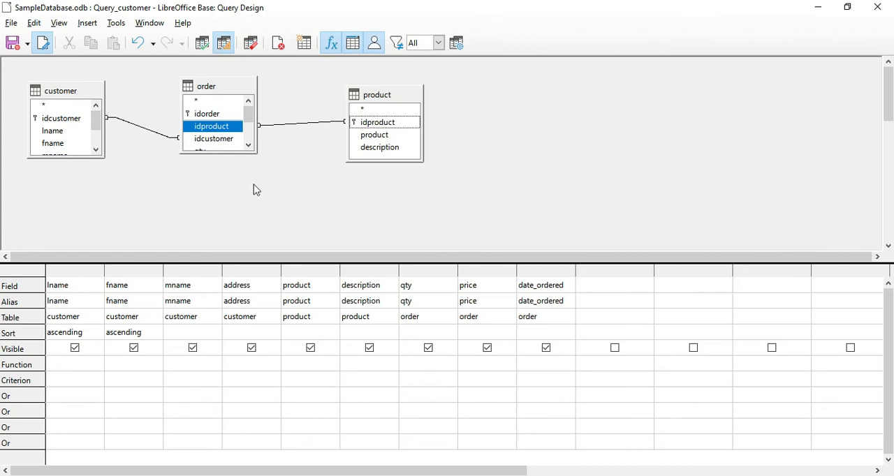
Run the query and examine the description, qty and price values of the first two records.
left_click(201, 46)
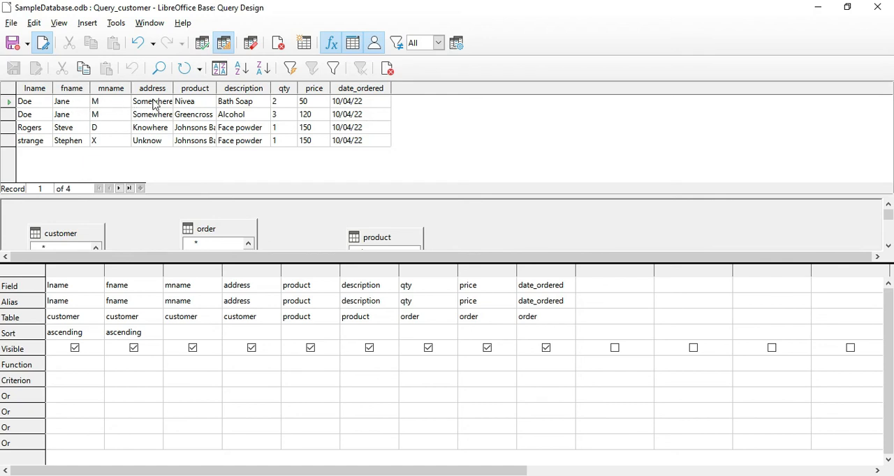
left_click(237, 105)
left_click(278, 115)
left_click(316, 103)
left_click(313, 115)
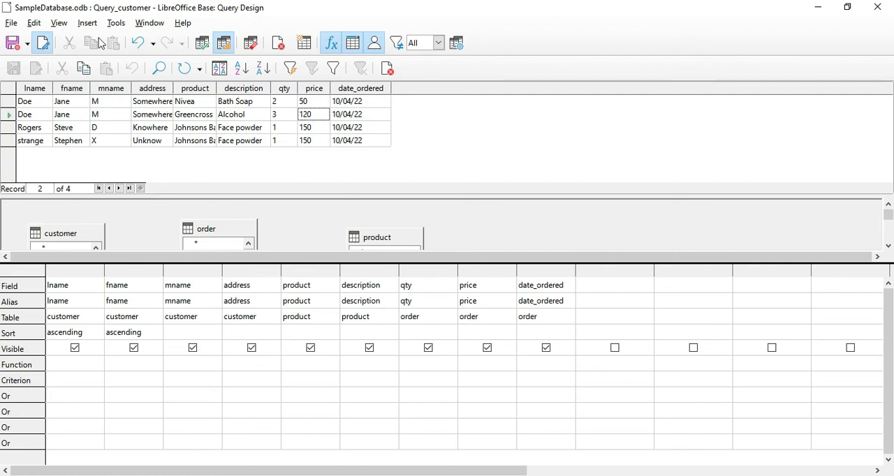
Switch the query from design view to SQL view and review the whole SELECT statement.
left_click(59, 23)
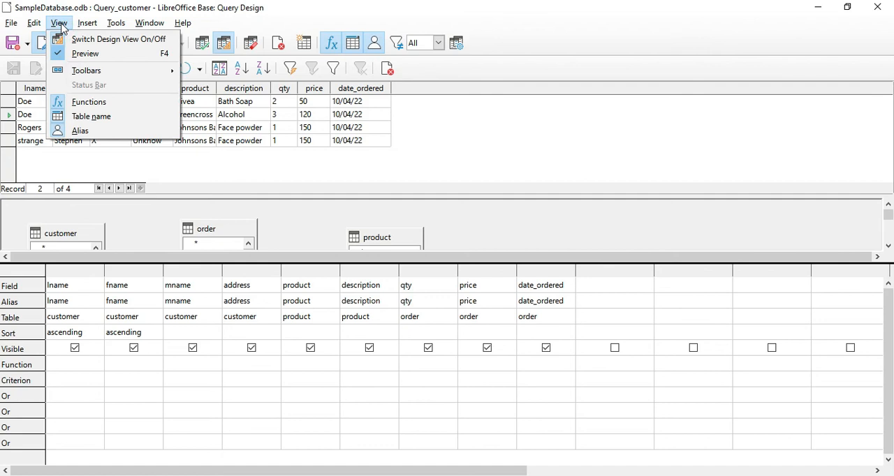
left_click(81, 40)
left_click(200, 259)
left_click_drag(4, 203, 870, 228)
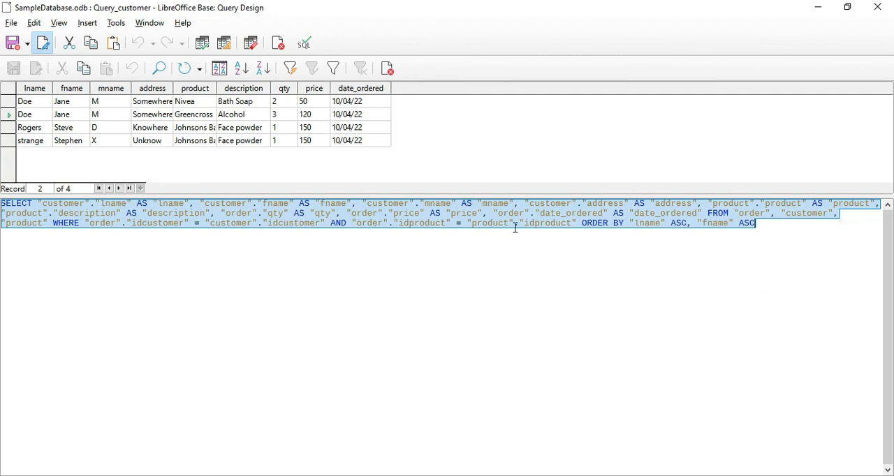
left_click(446, 224)
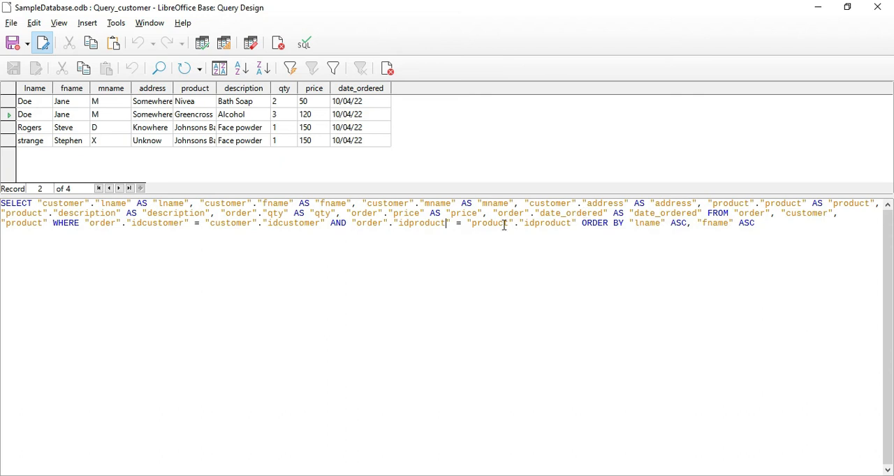
Add the calculated column "order"."qty"*"order"."price" to the SELECT list after "date_ordered", separated by a comma.
left_click(702, 213)
type(",")
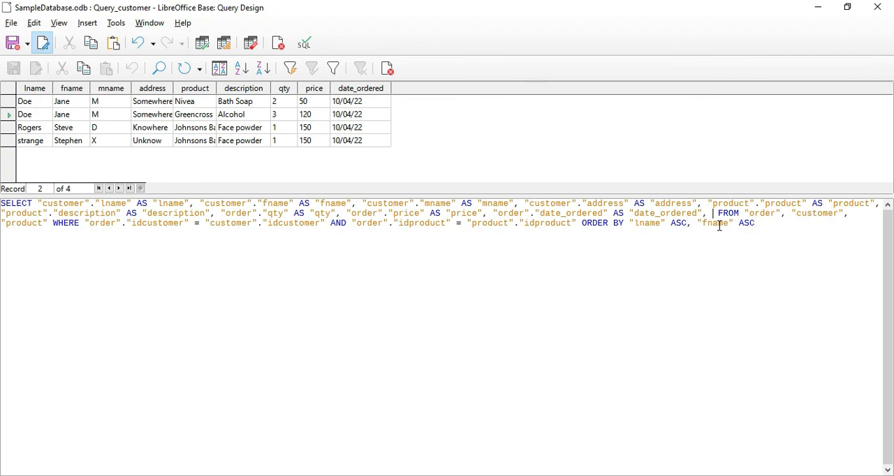
type("\"order\". ")
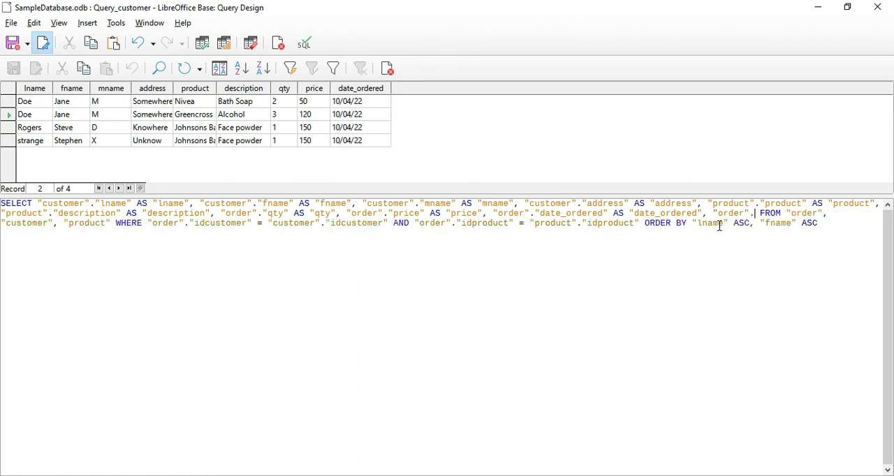
type("\"qty\"")
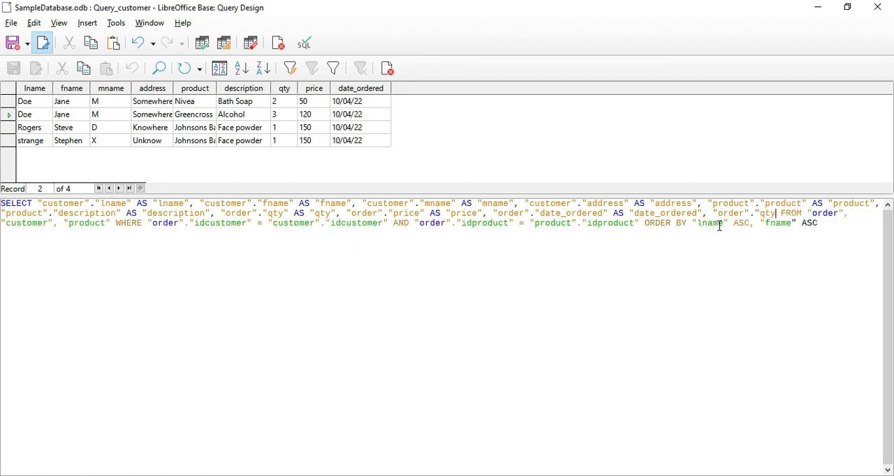
type("*")
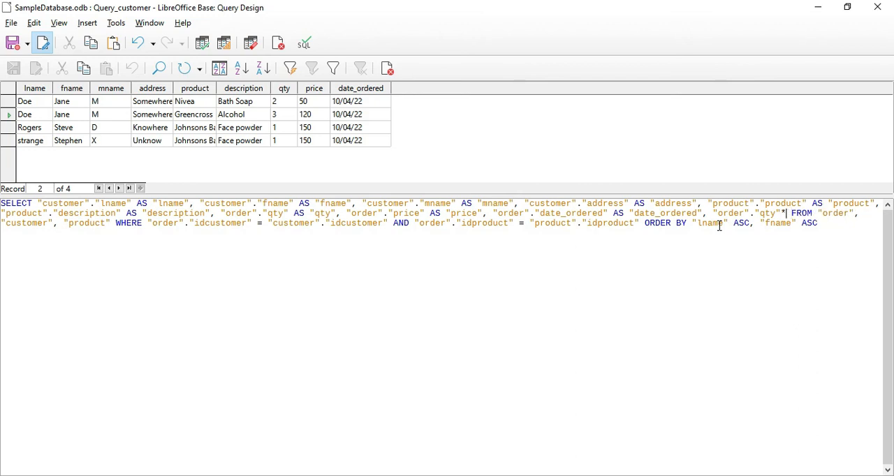
type("\"")
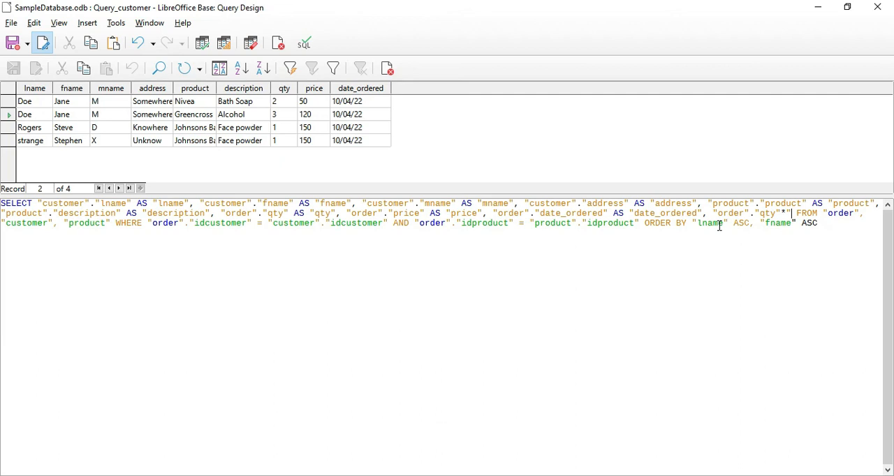
type("order\"")
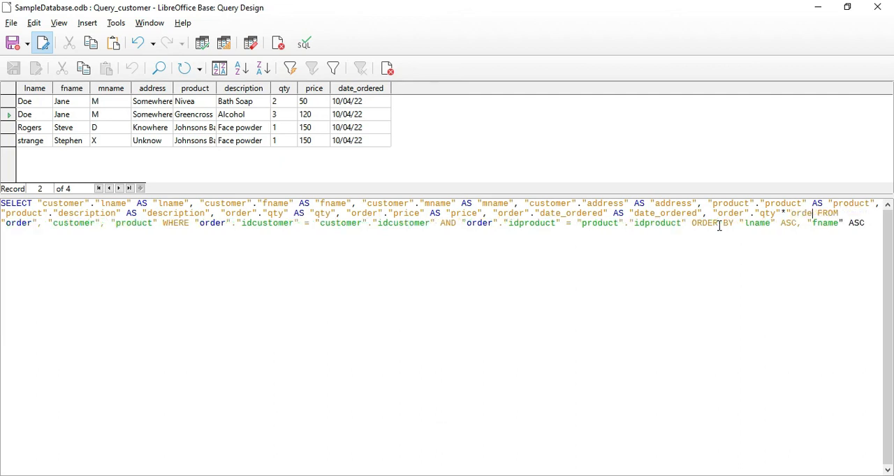
type(".\"")
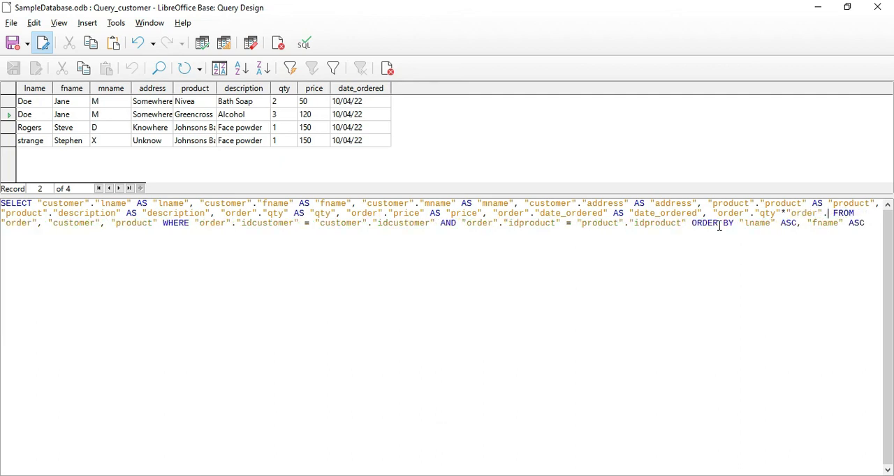
type("price\" FROM ")
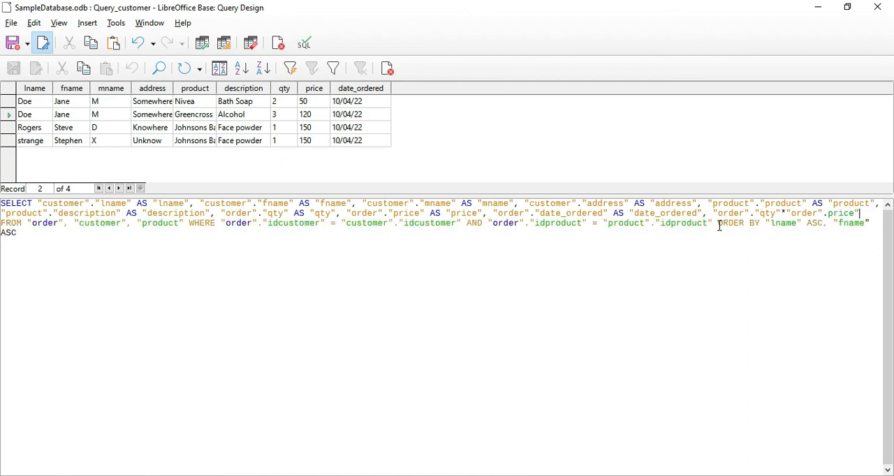
type("\"")
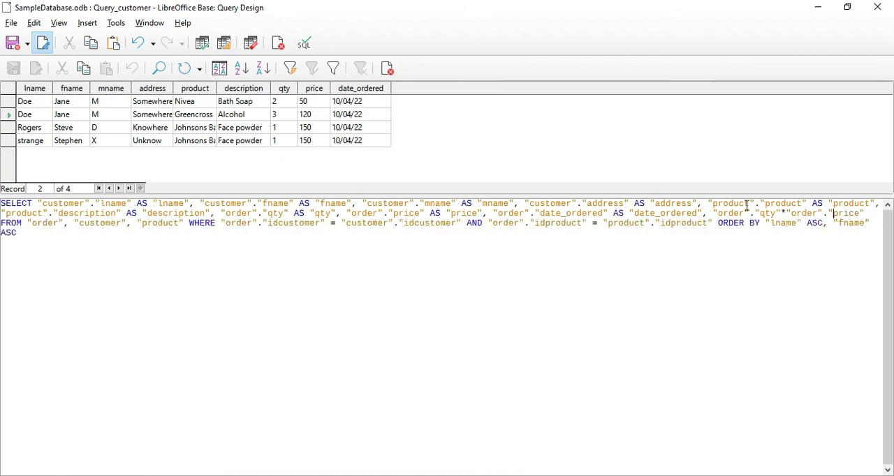
Give the qty times price expression the quoted alias with AS "totalprice".
left_click(770, 213)
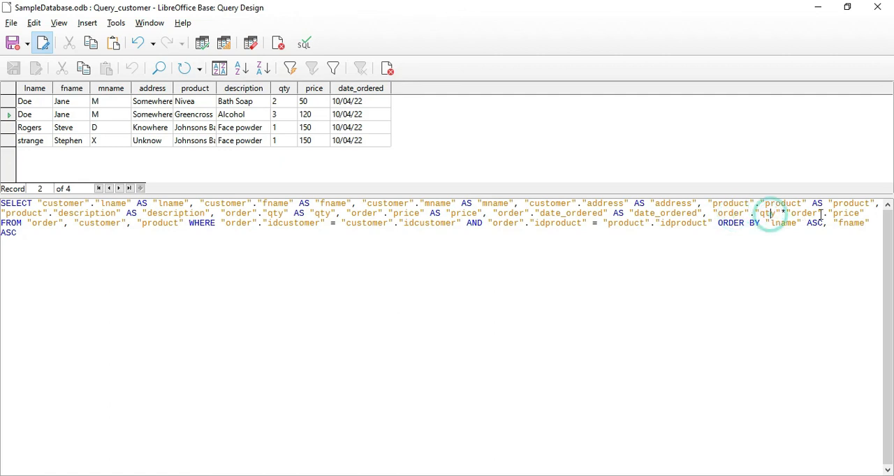
left_click(848, 213)
left_click(866, 213)
type("AS \"")
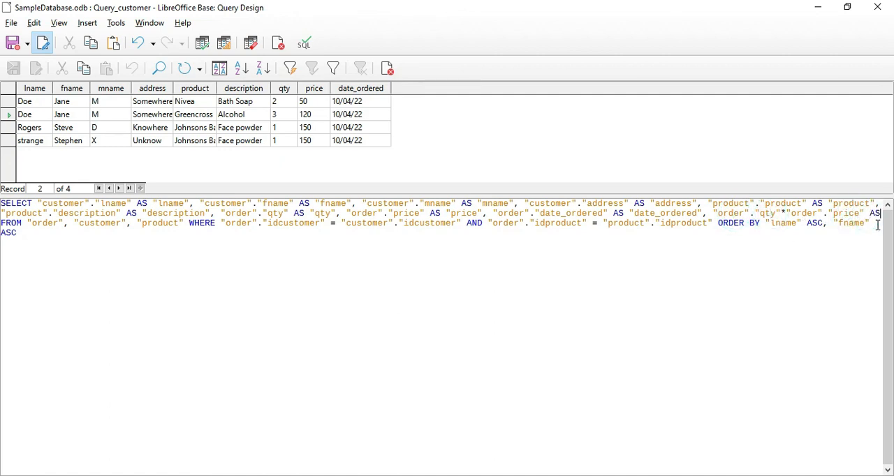
type("total")
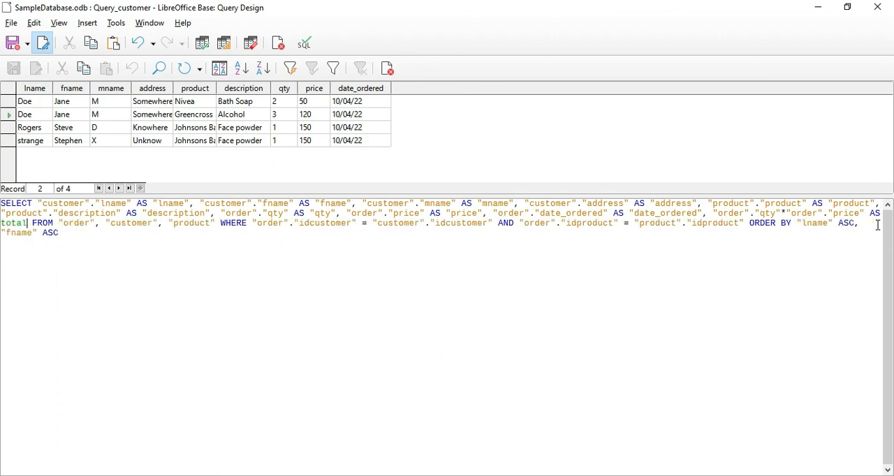
type("price\"")
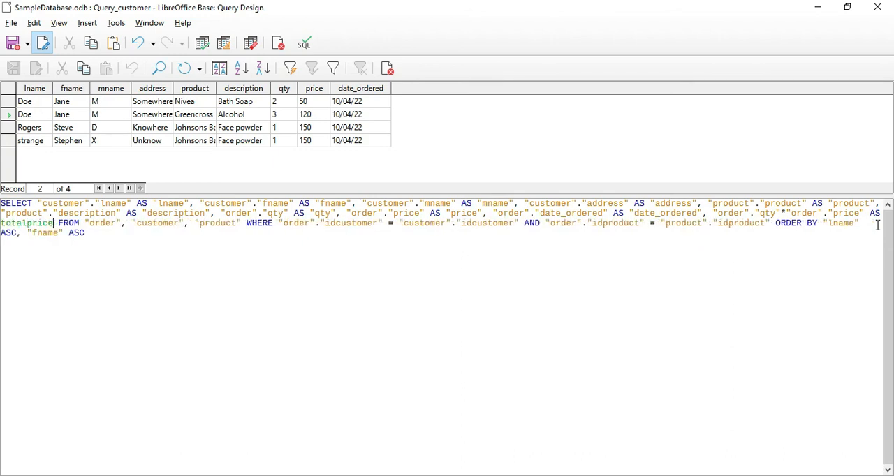
left_click(7, 224)
type("\"")
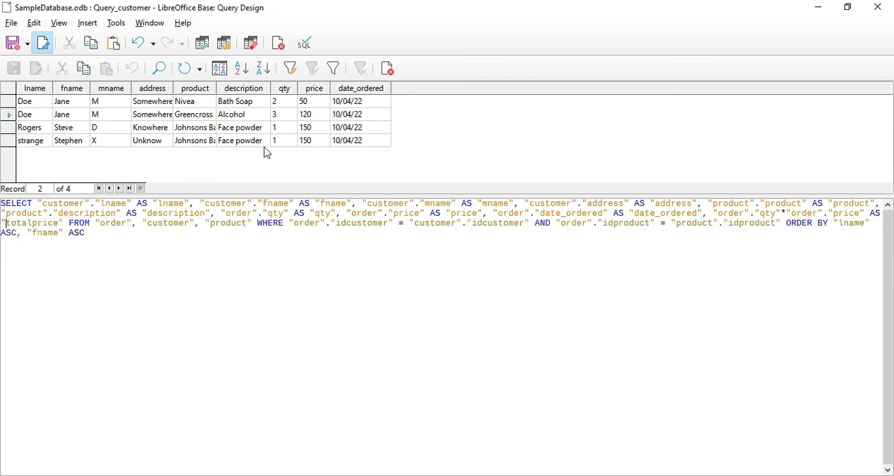
Run the modified query and compare the totalprice column with the qty and price of each record.
left_click(201, 43)
left_click(418, 103)
left_click(419, 116)
left_click(423, 140)
left_click(417, 102)
left_click(418, 116)
left_click(422, 129)
left_click(419, 103)
left_click(314, 104)
left_click(283, 105)
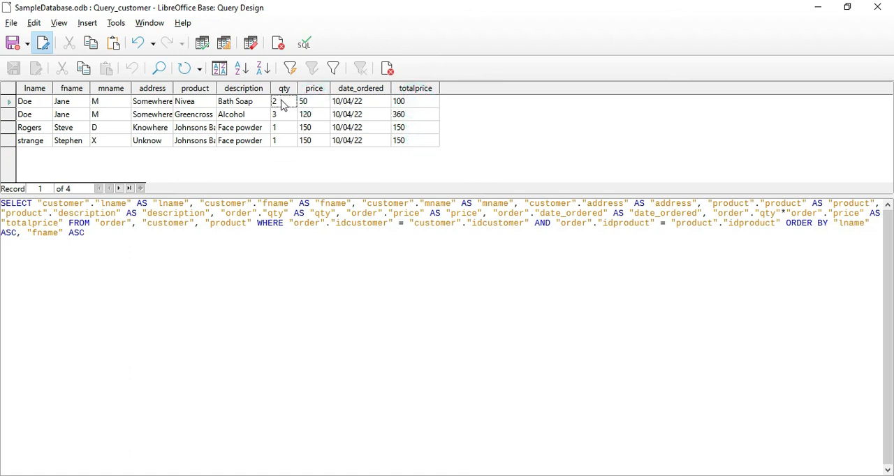
left_click(411, 129)
left_click(412, 139)
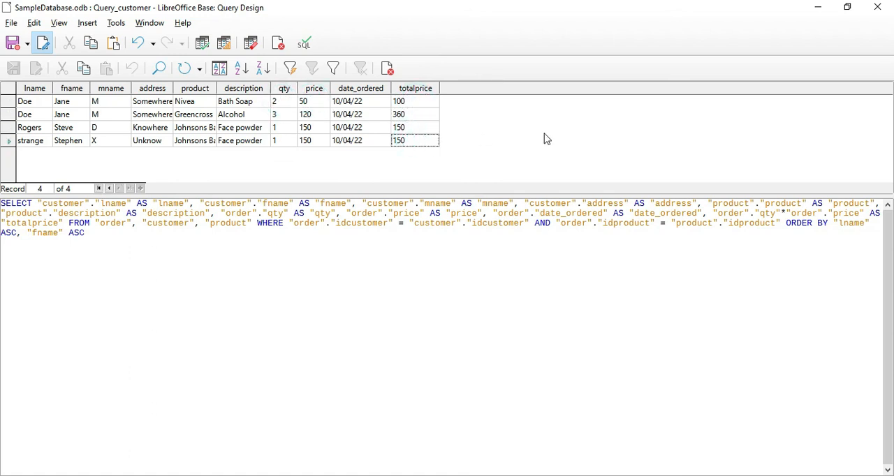
Save the modified customer query.
left_click(13, 45)
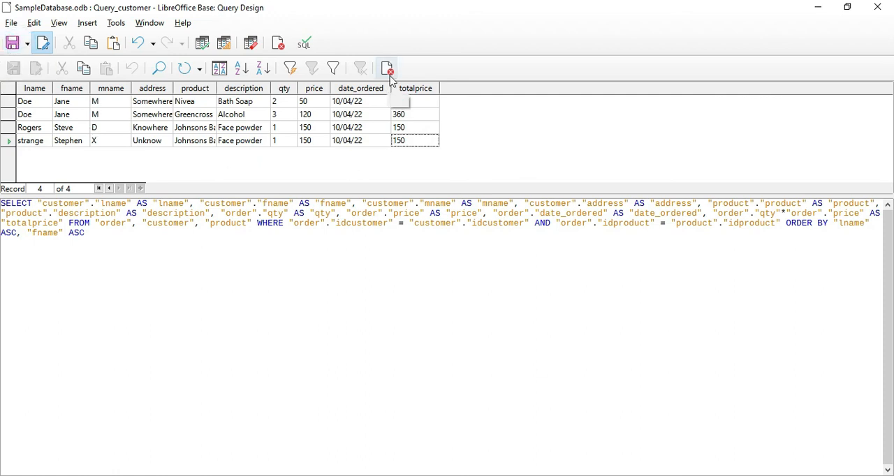